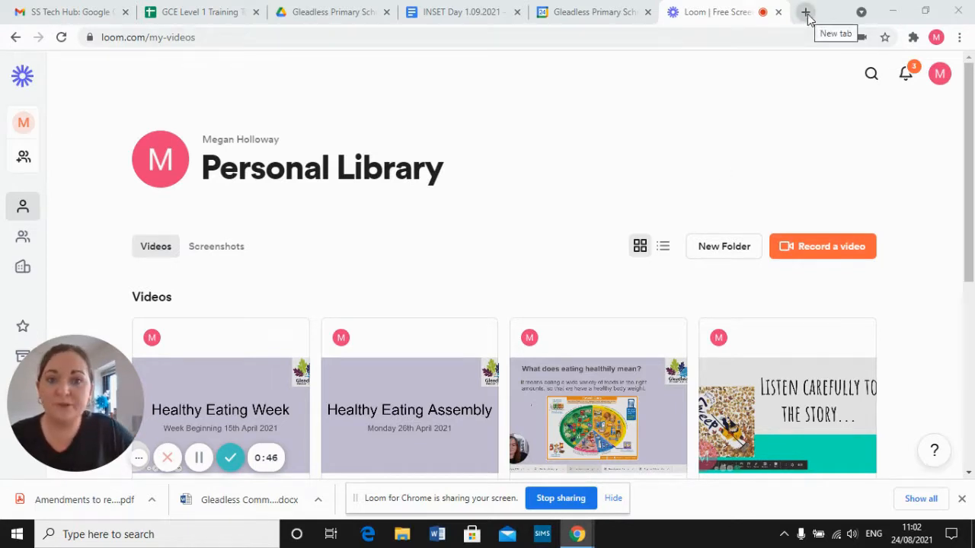
Step: Open Google Meet in a new browser tab and start scheduling a new meeting in Google Calendar
click(805, 13)
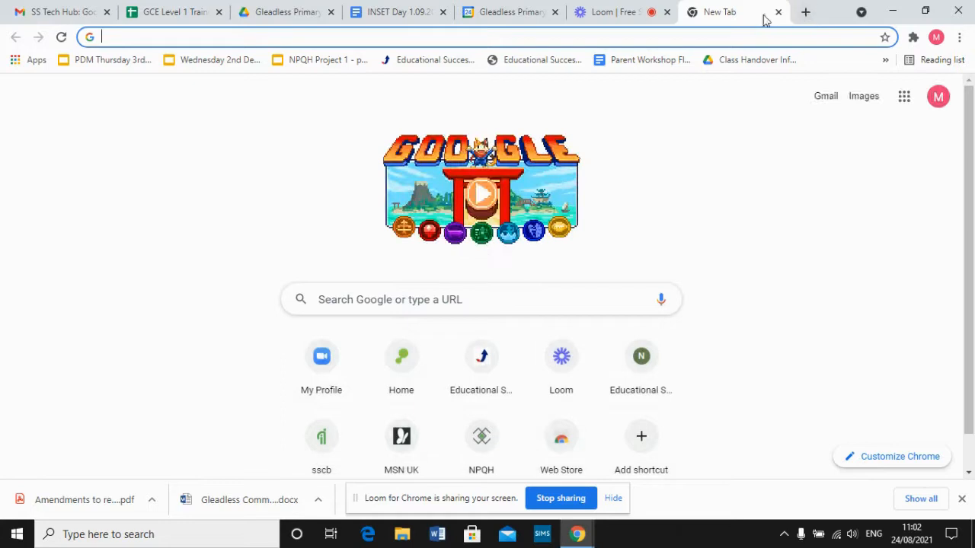
click(905, 99)
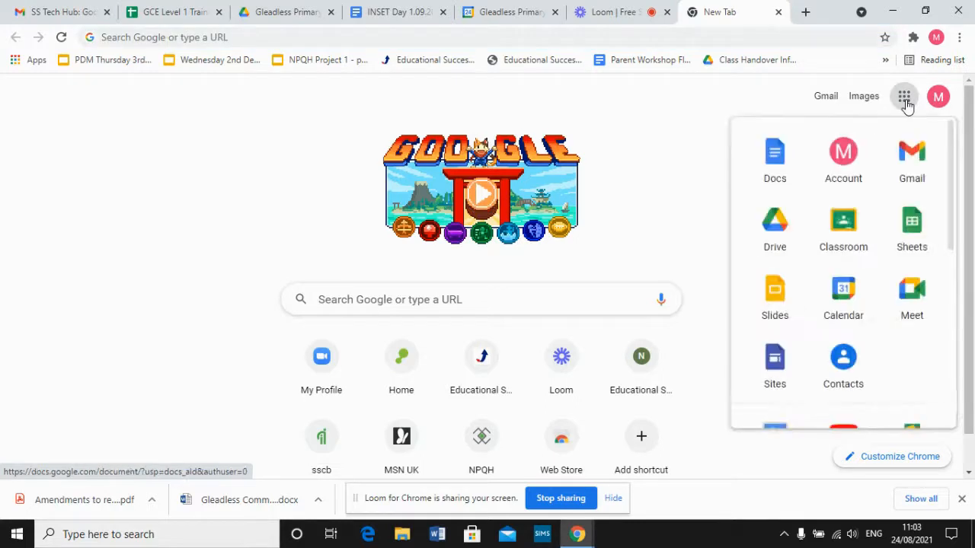
click(913, 299)
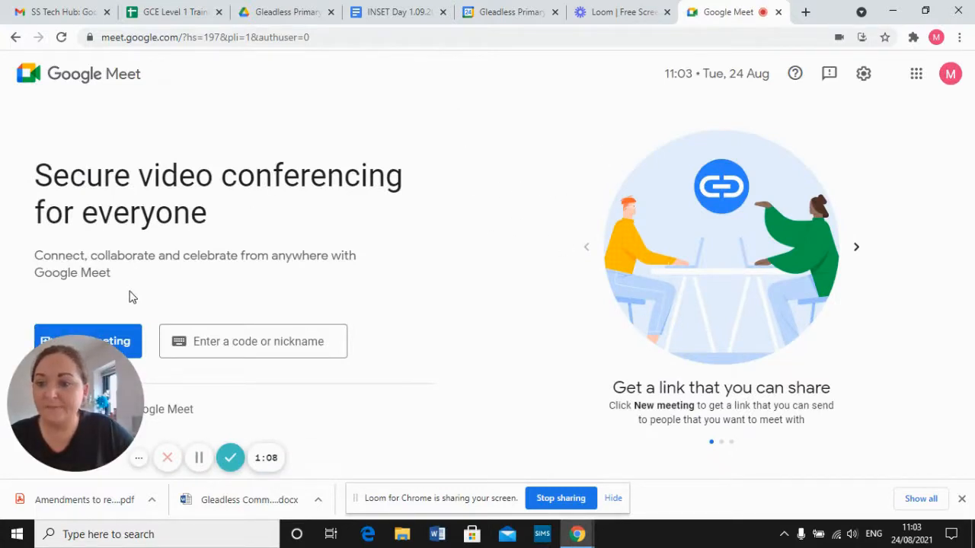
click(129, 342)
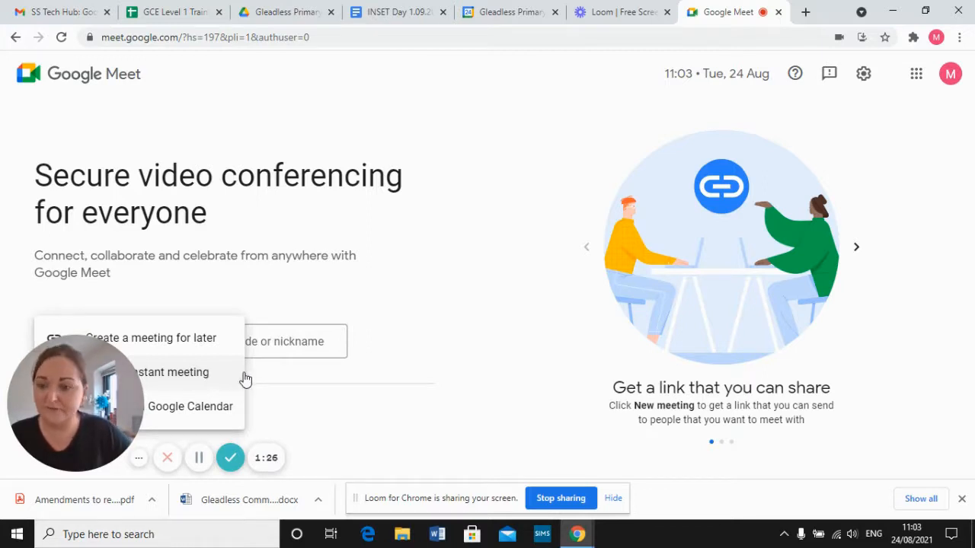
click(200, 410)
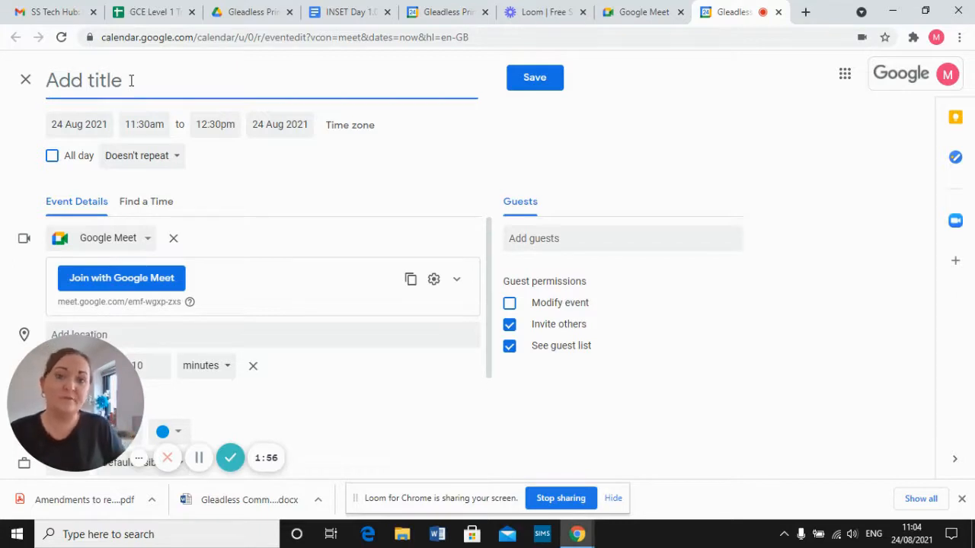
Step: Title the event "Staff Meeting" and set its date to 6 Sept 2021
text(Staff )
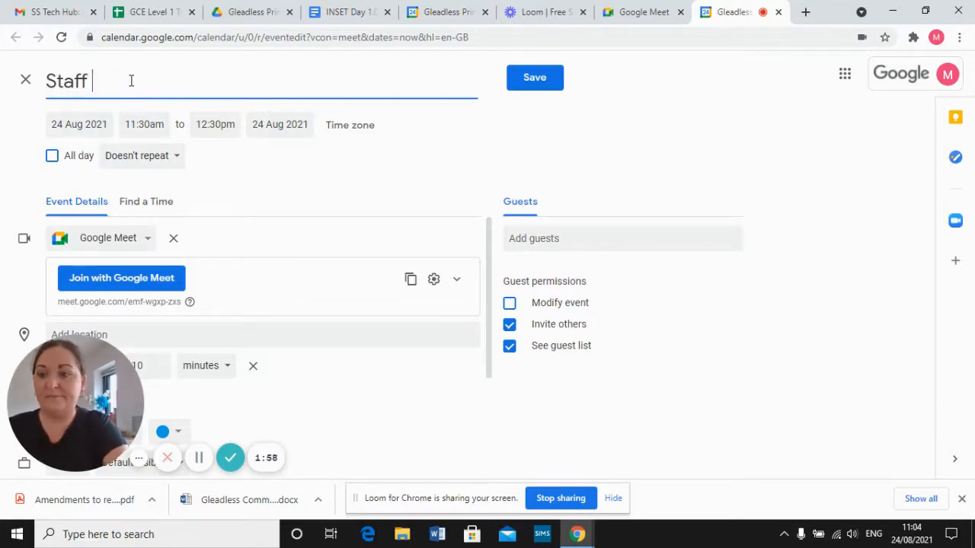
text(Meeting)
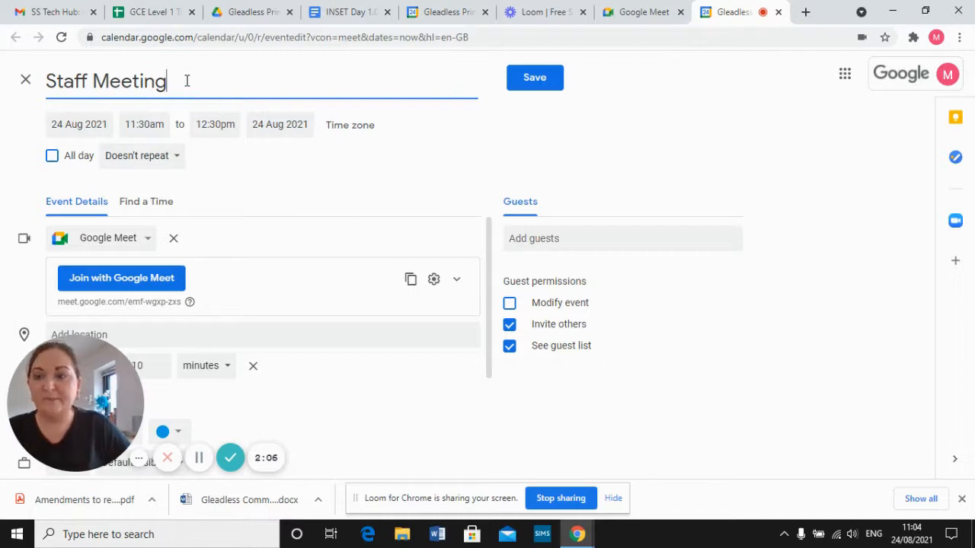
click(85, 123)
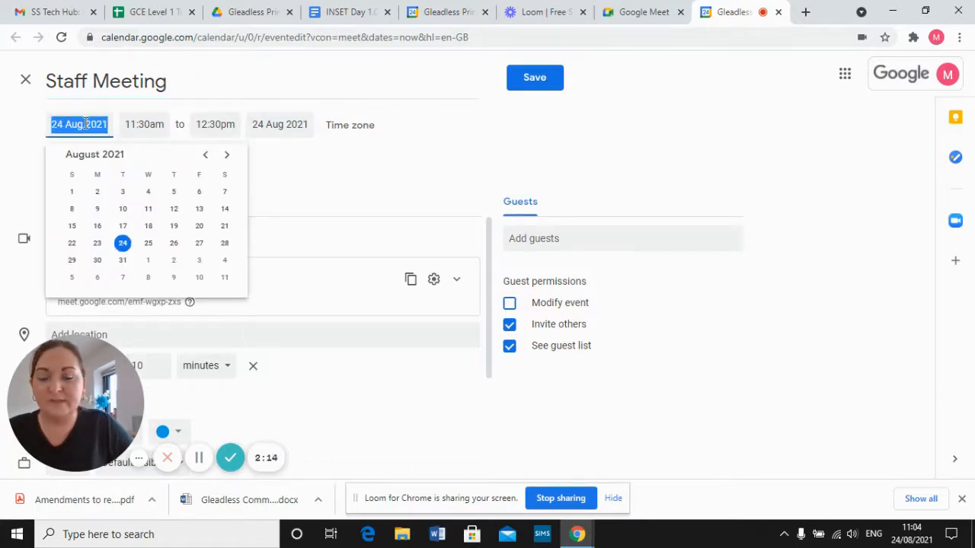
click(228, 156)
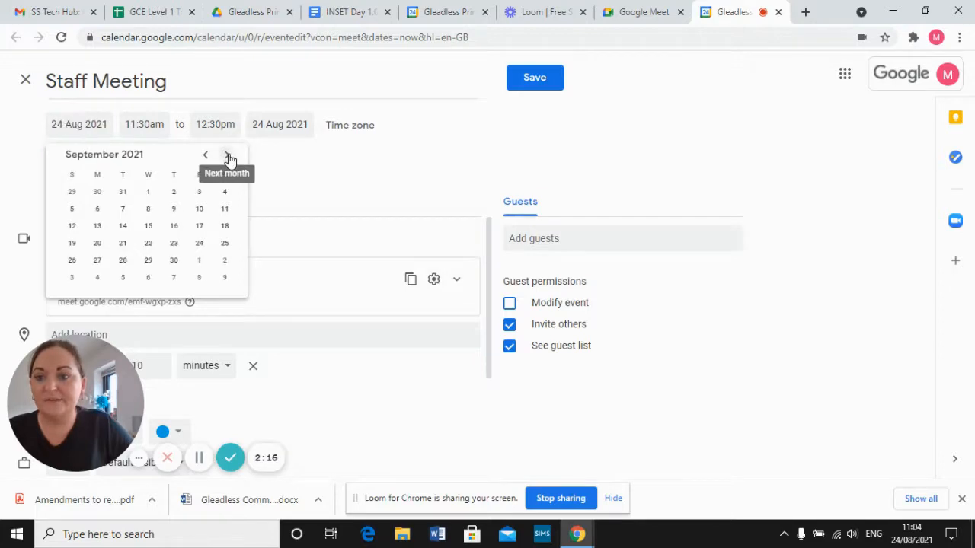
click(98, 210)
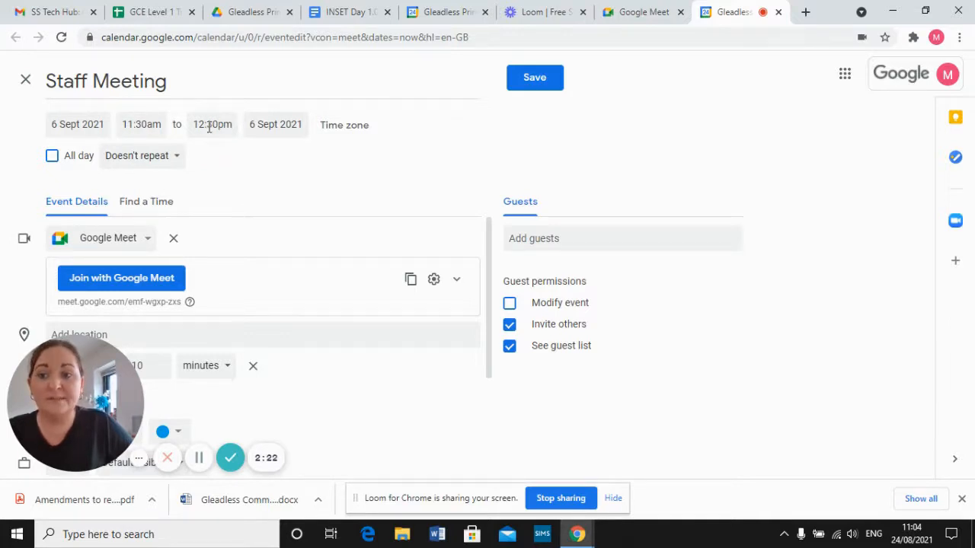
Step: Set the meeting time from 4:00pm to 5:30pm and make it repeat weekly on Monday
click(150, 126)
drag(250, 212, 248, 234)
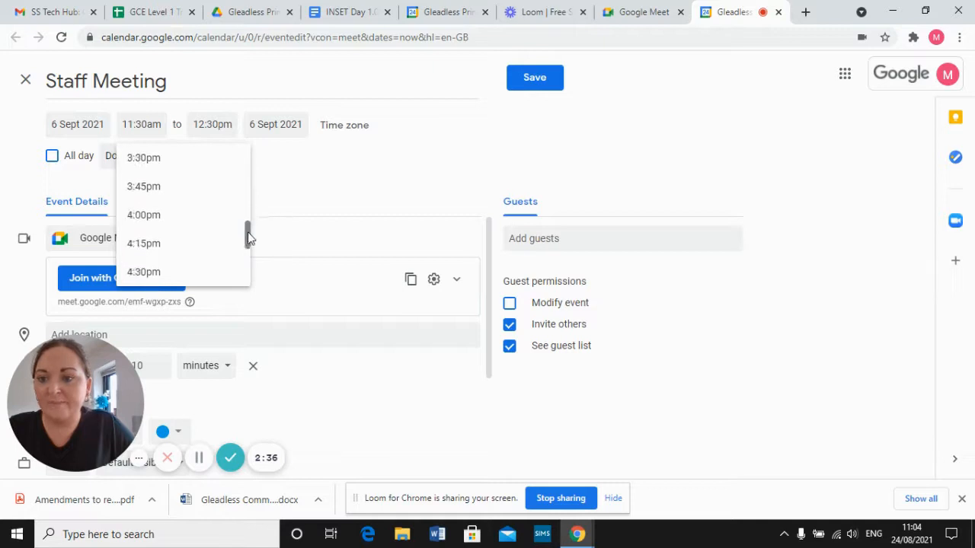
click(159, 215)
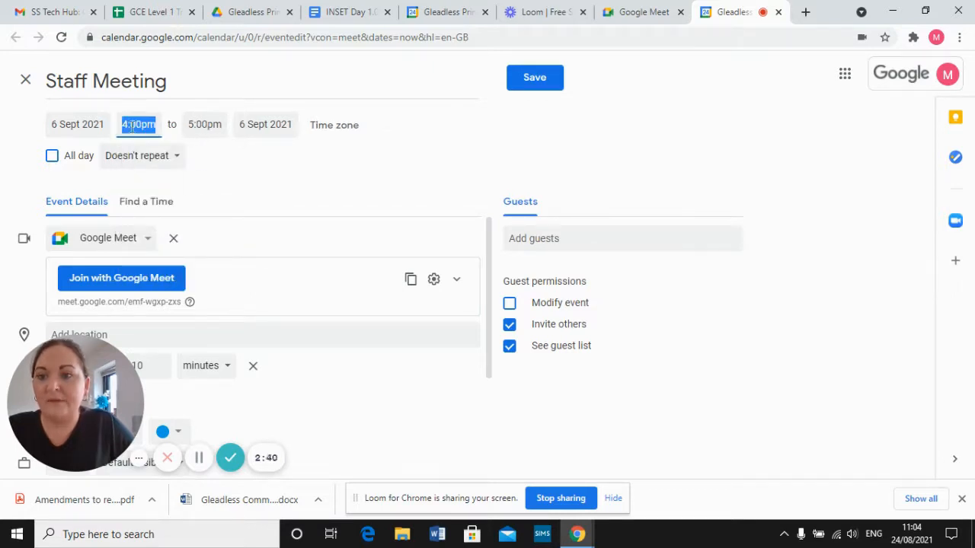
click(204, 125)
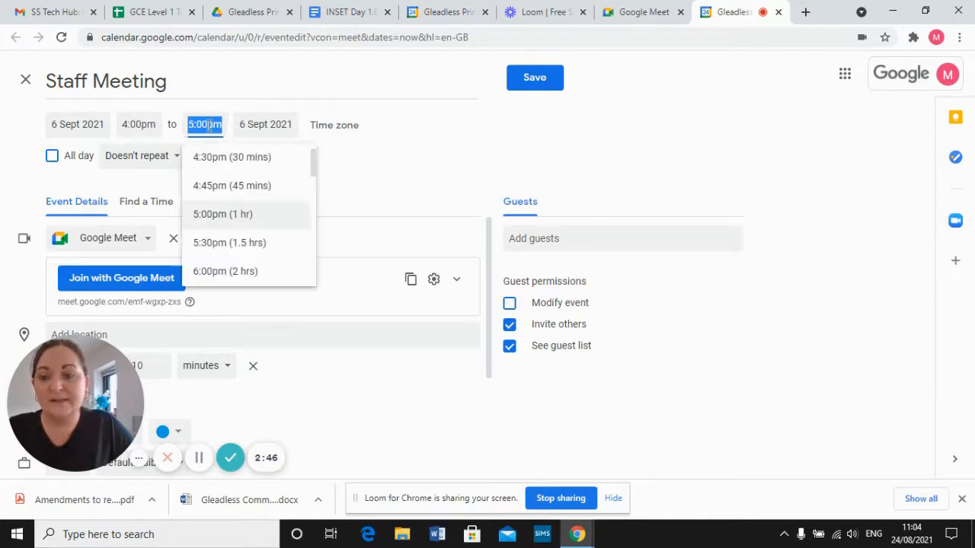
click(246, 242)
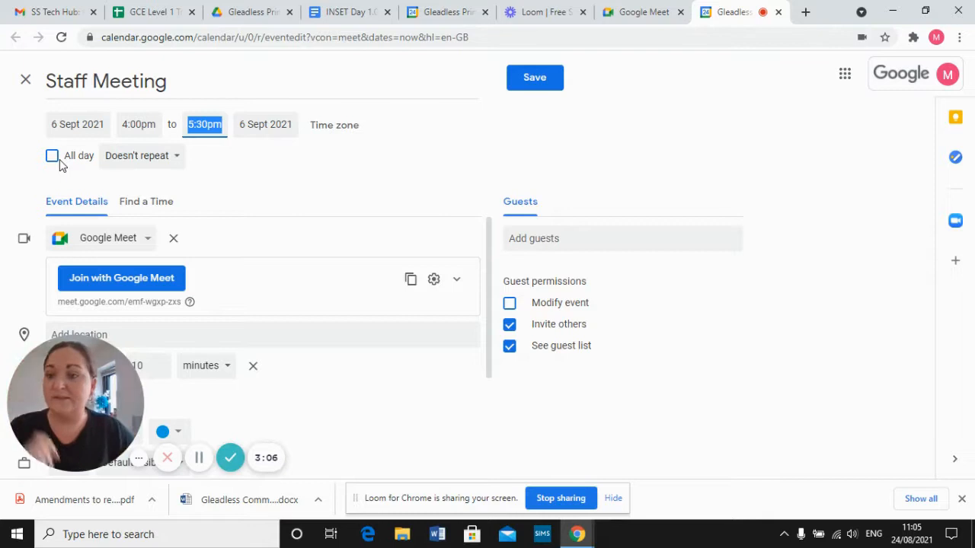
click(139, 160)
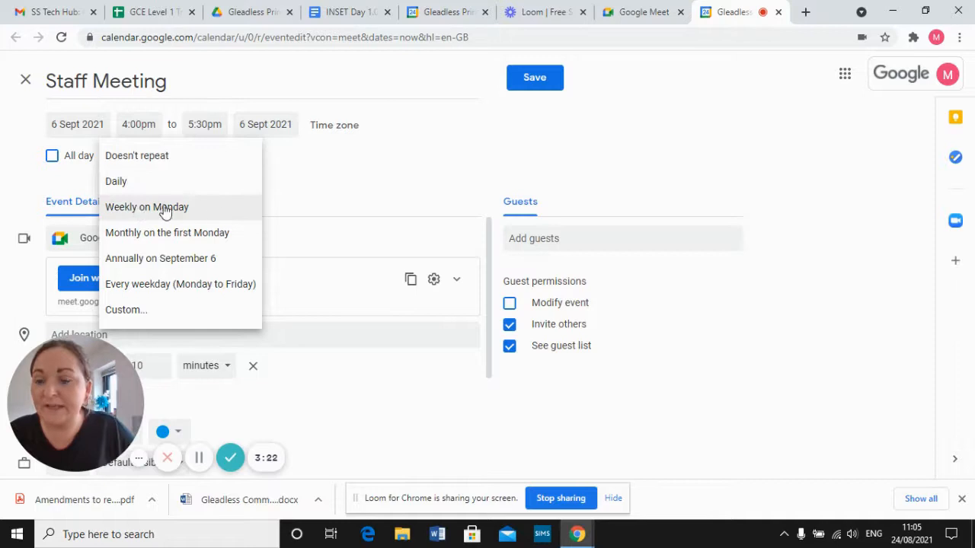
click(215, 210)
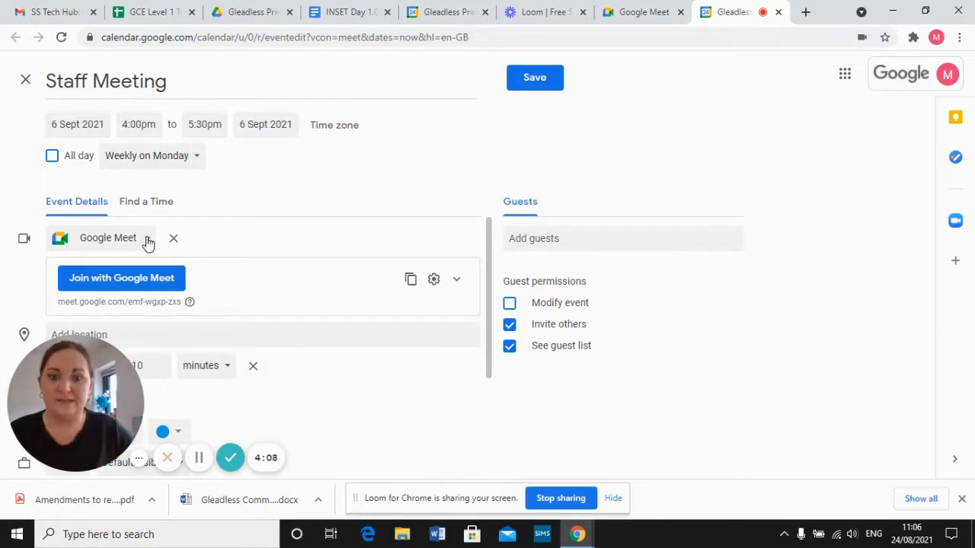
Step: Add the teachers mailing group and one individual colleague as guests of the meeting
click(570, 238)
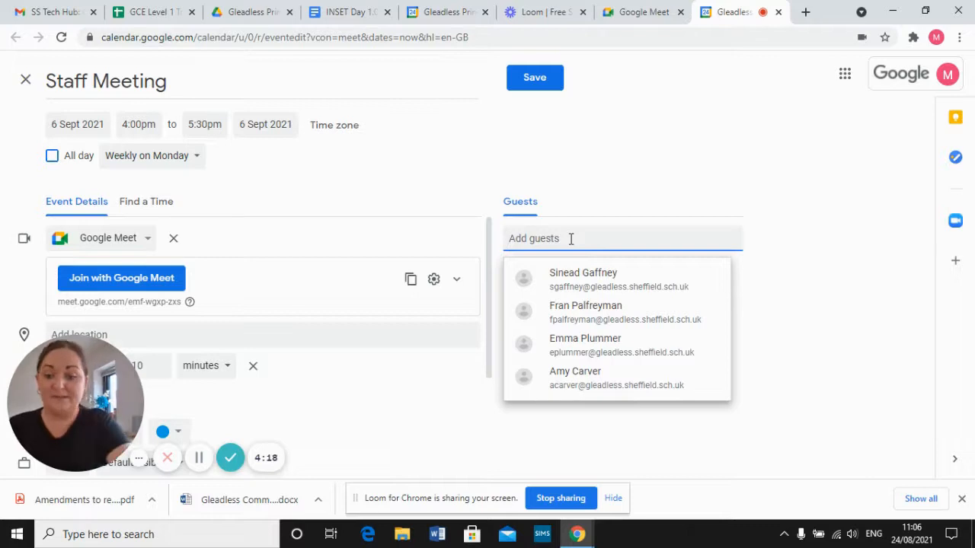
text(teachers)
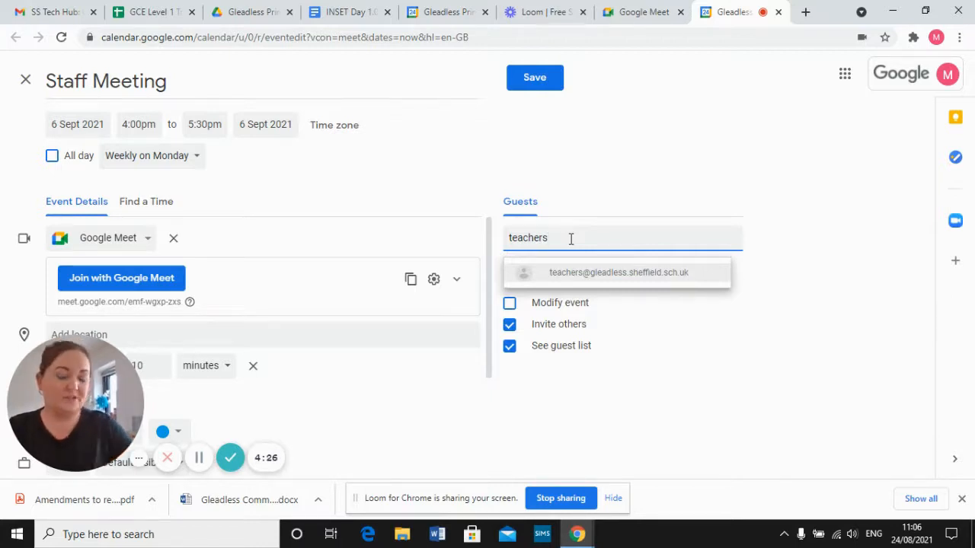
click(599, 276)
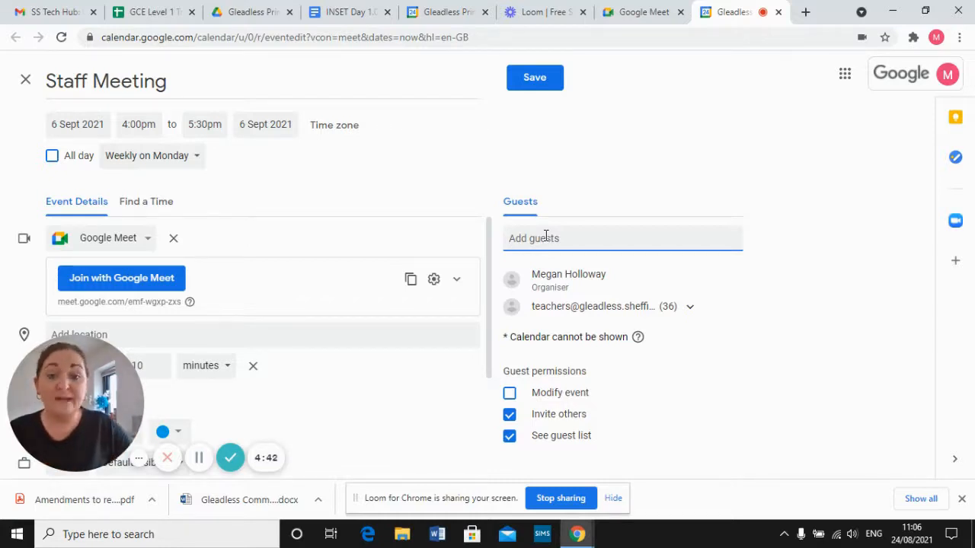
click(545, 237)
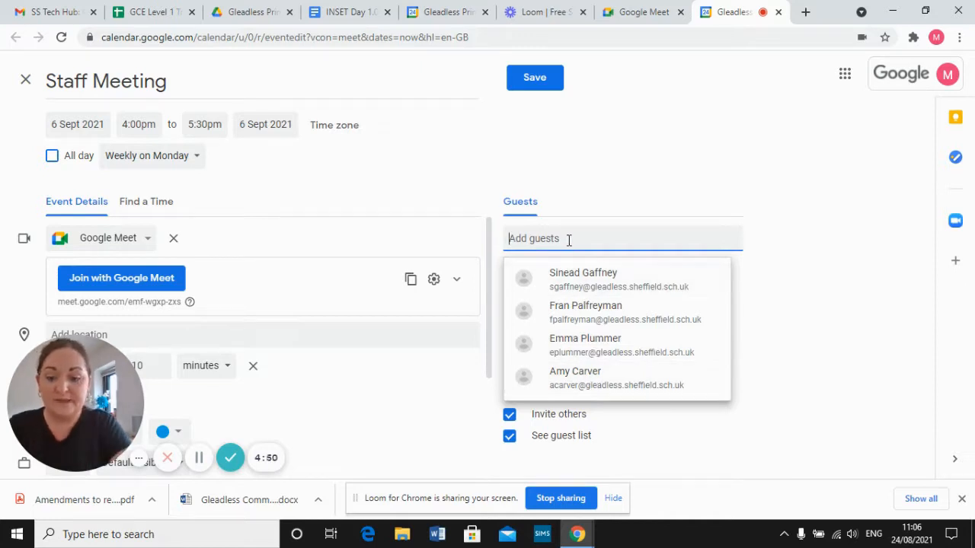
text(jo)
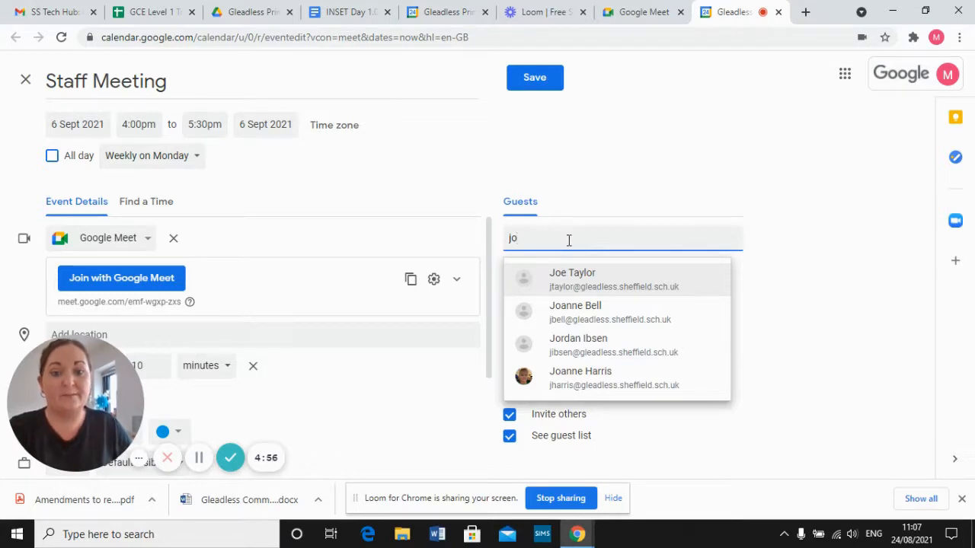
click(571, 280)
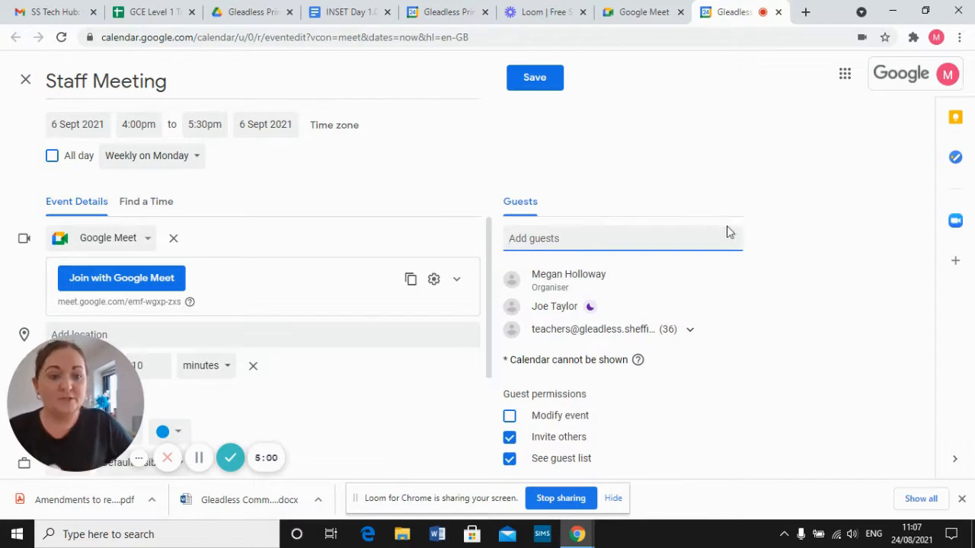
Step: Write an event description asking guests to bring along their Literacy planning for week 1
scroll(480, 309, down, 1)
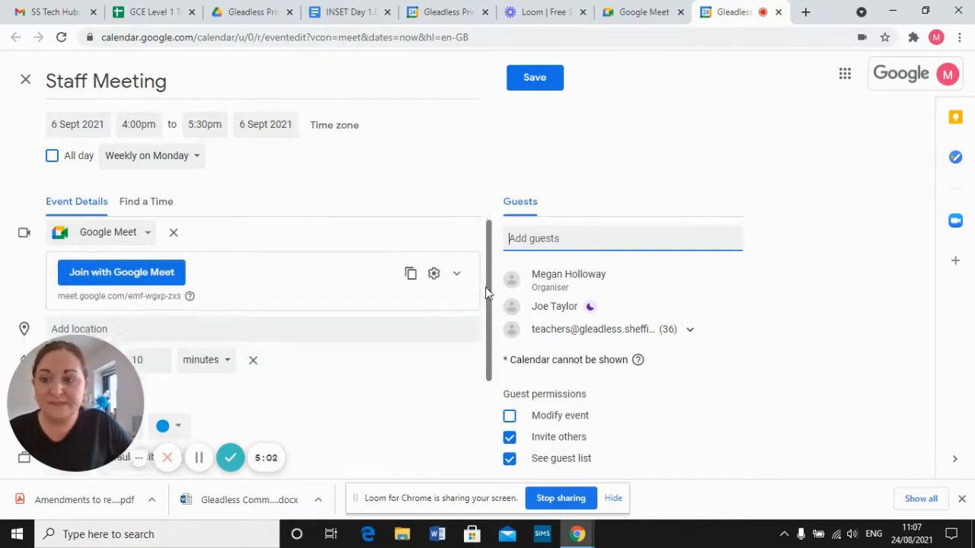
scroll(485, 316, down, 1)
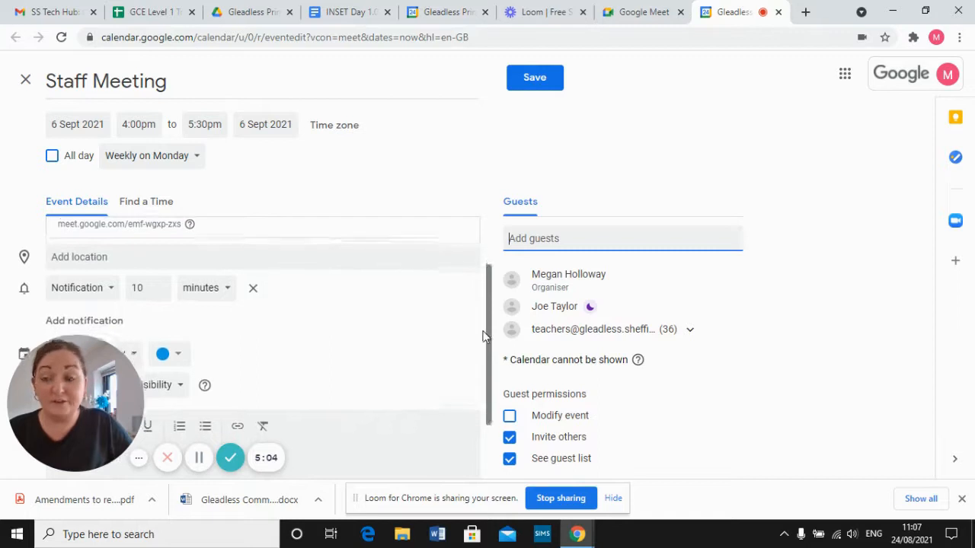
click(90, 255)
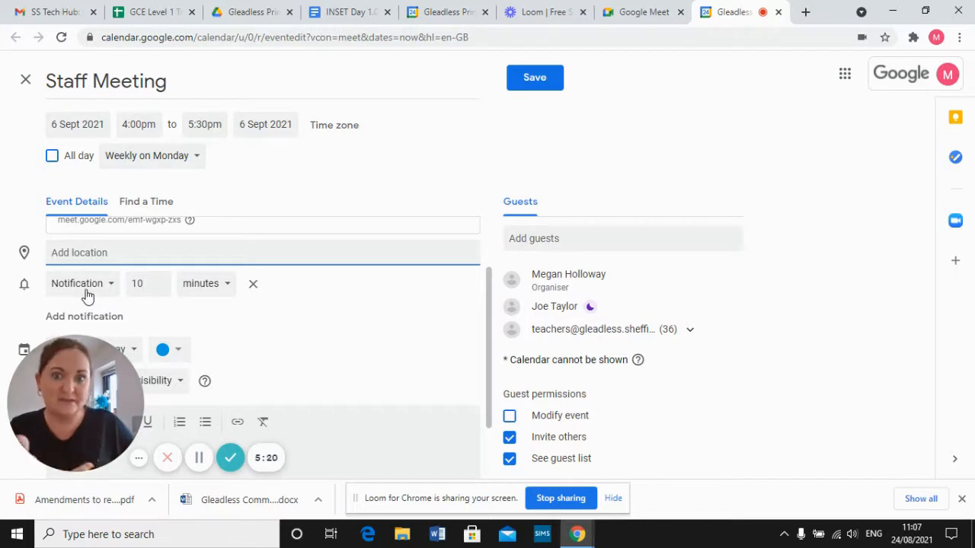
drag(491, 279, 487, 337)
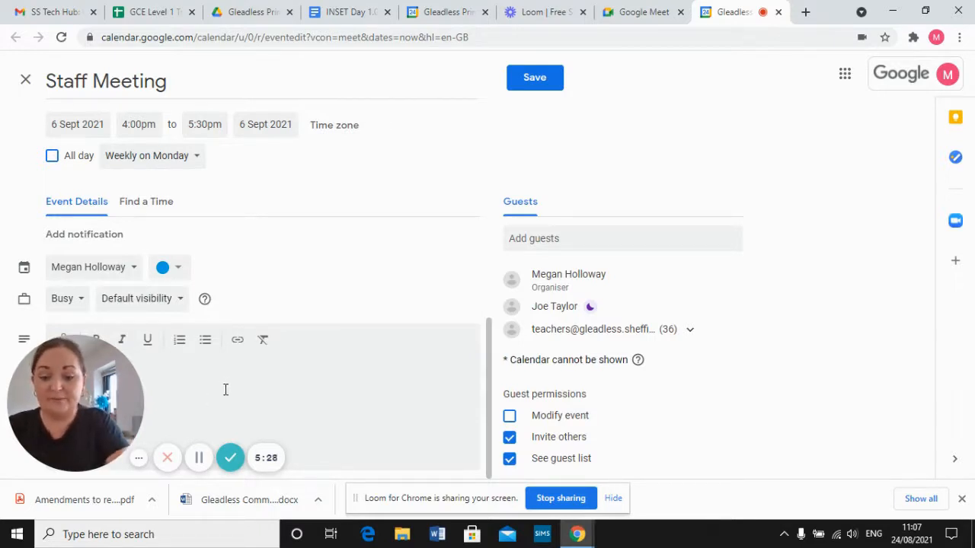
text(g along your)
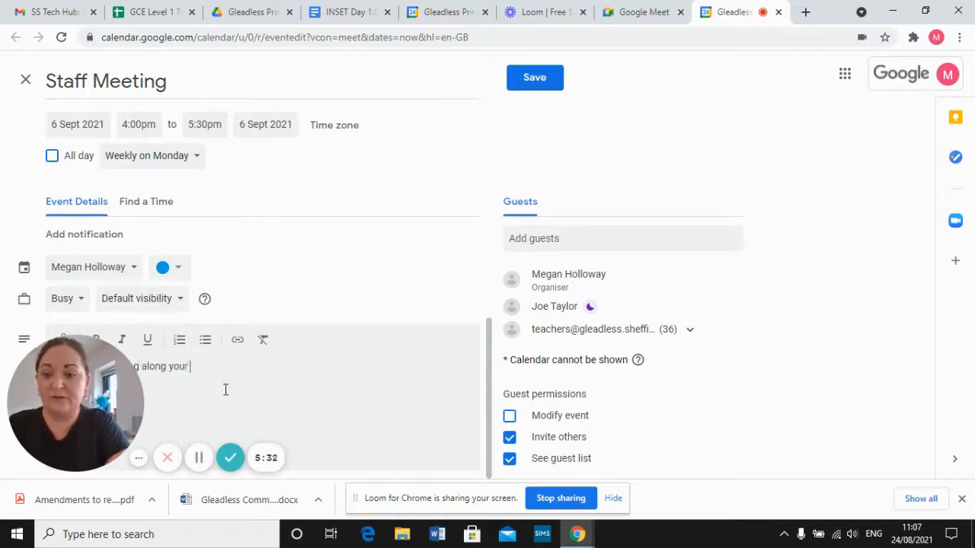
text( Literacy planning for week 1.)
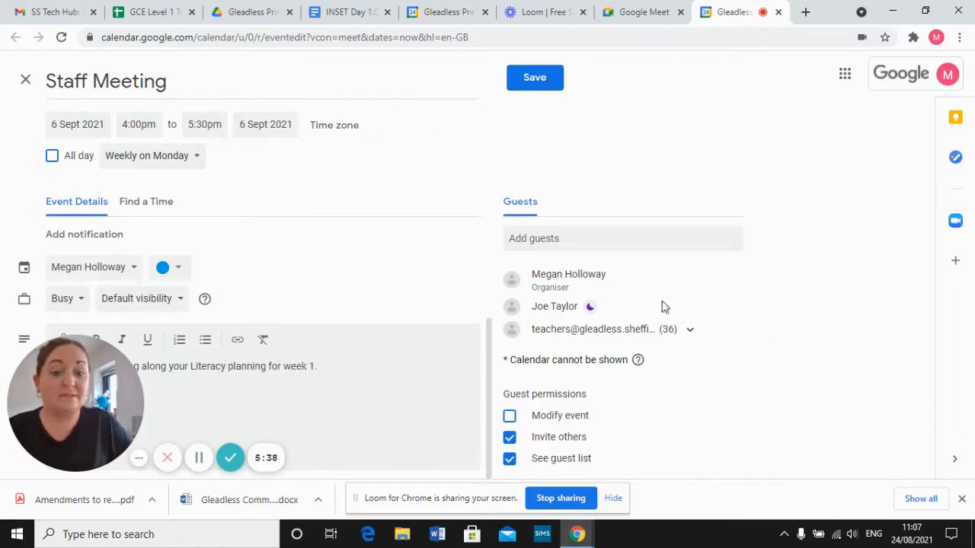
scroll(489, 330, up, 3)
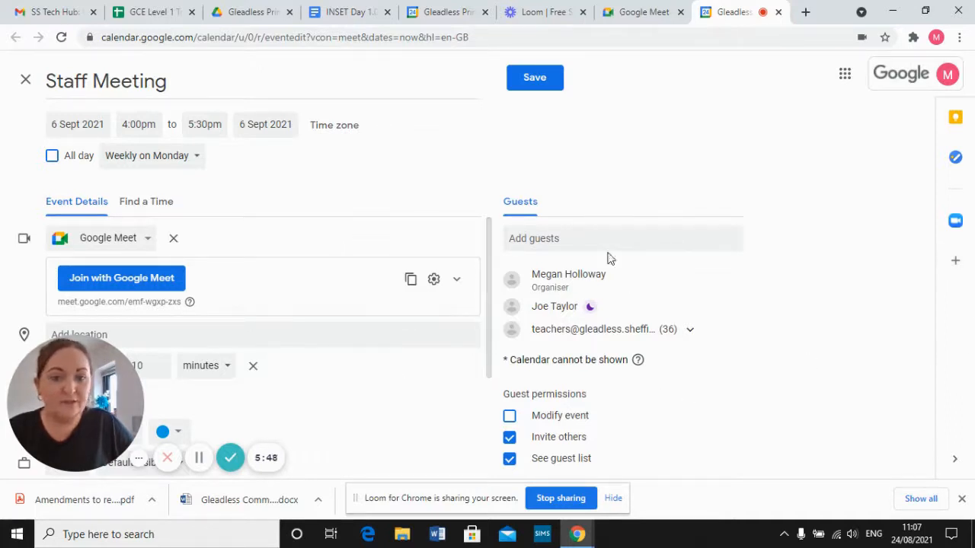
drag(489, 279, 488, 387)
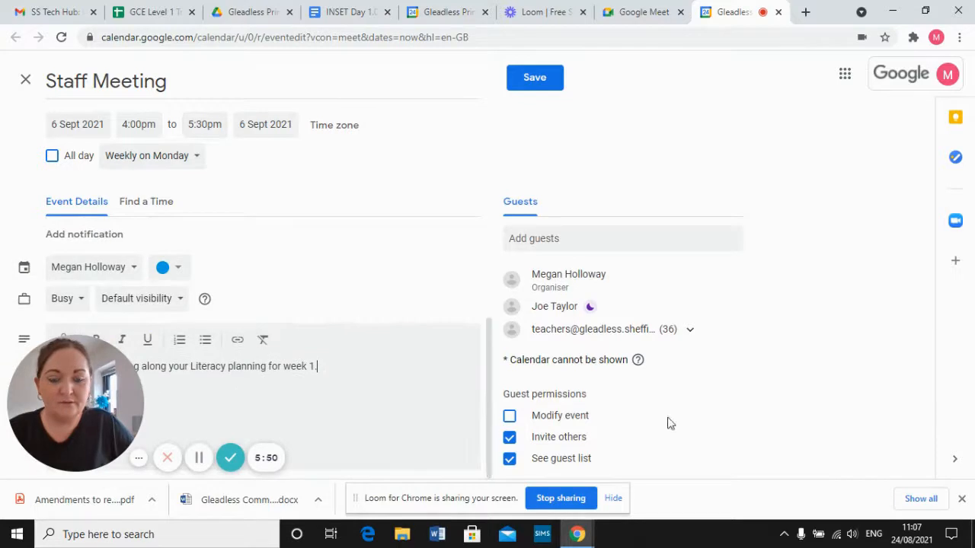